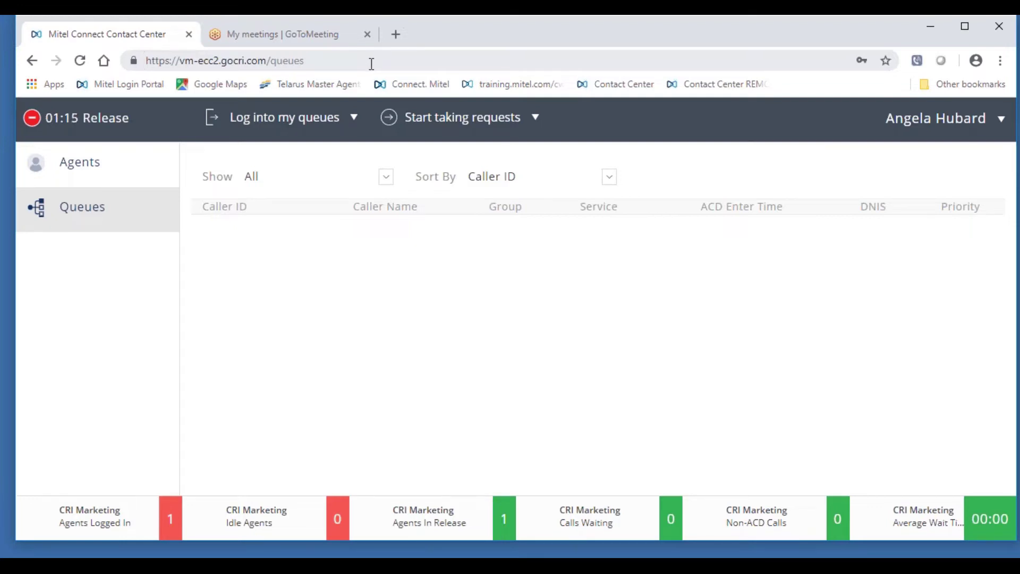
- Log out of the queues, rejoin the CRI Marketing queue, and start taking requests as Available
left_click(218, 121)
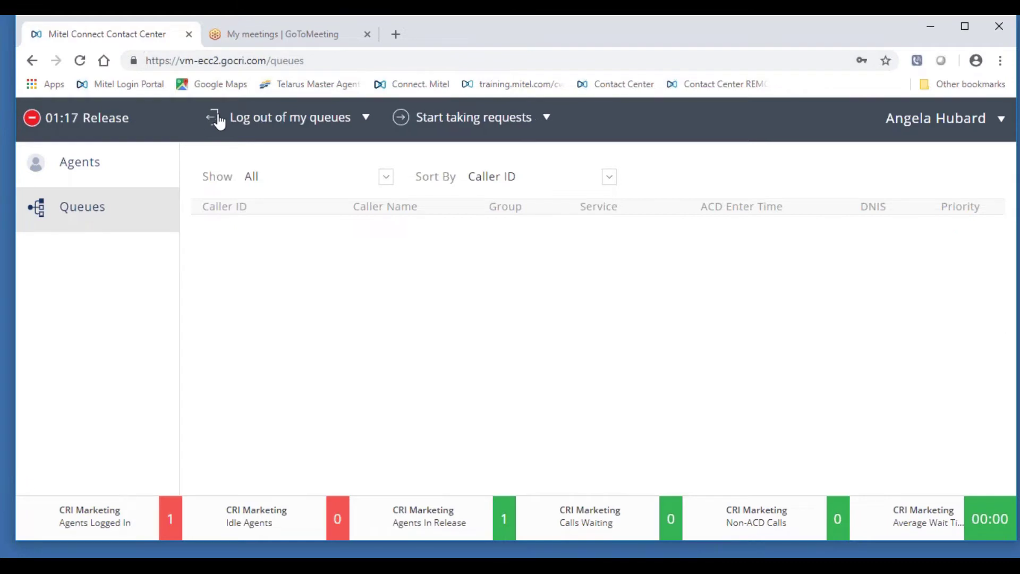
left_click(219, 121)
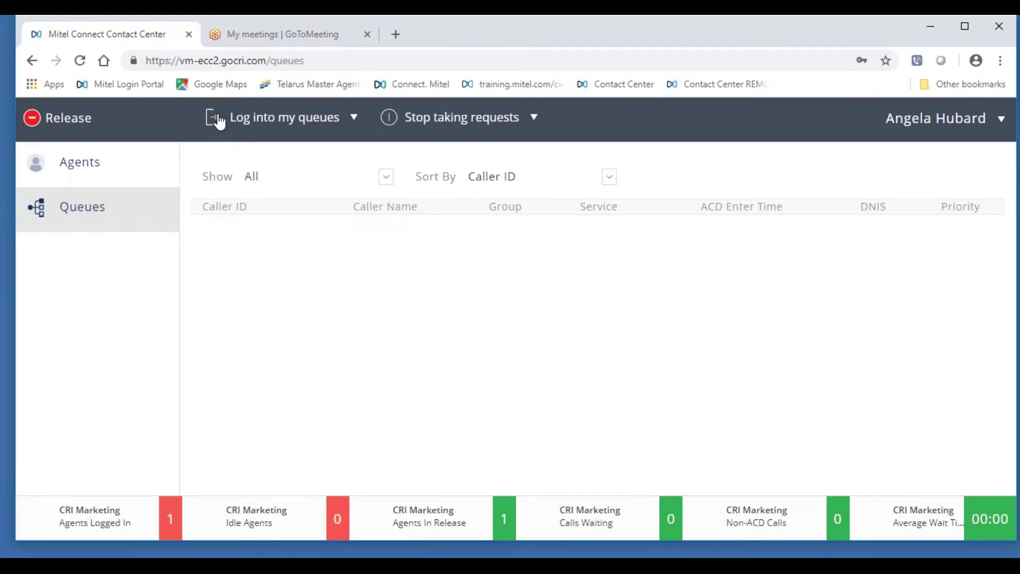
left_click(355, 119)
left_click(323, 212)
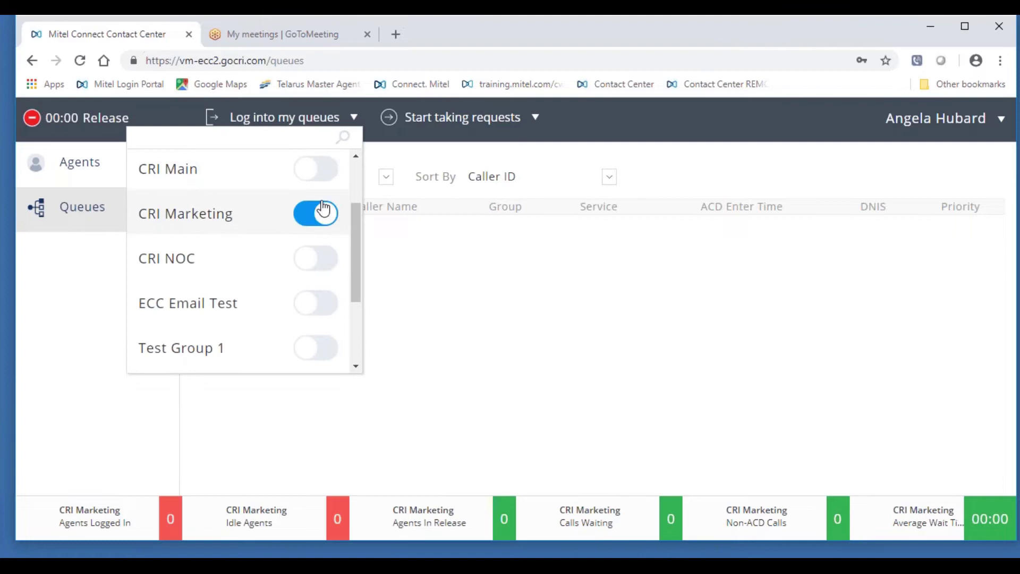
left_click(214, 119)
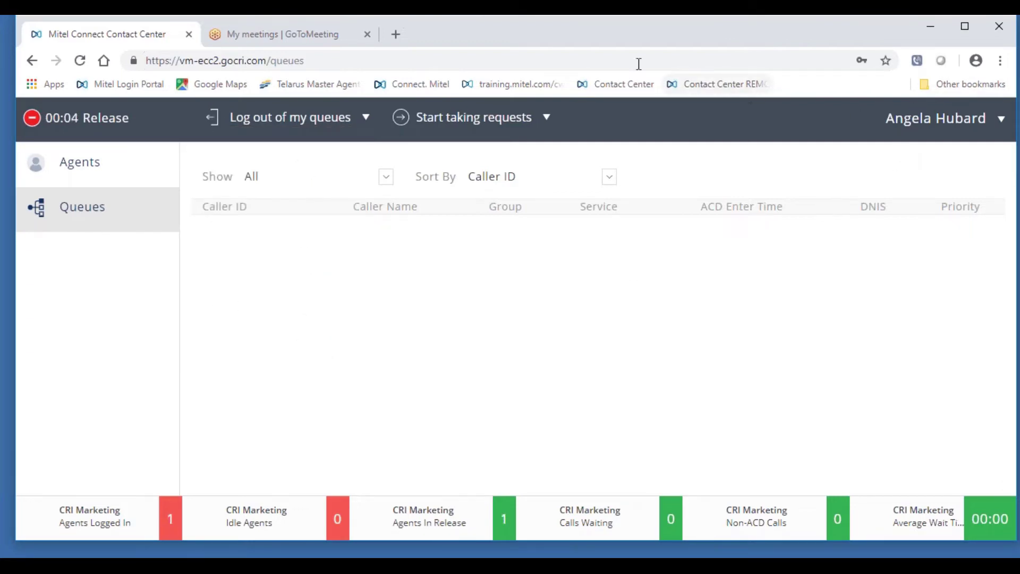
left_click(536, 118)
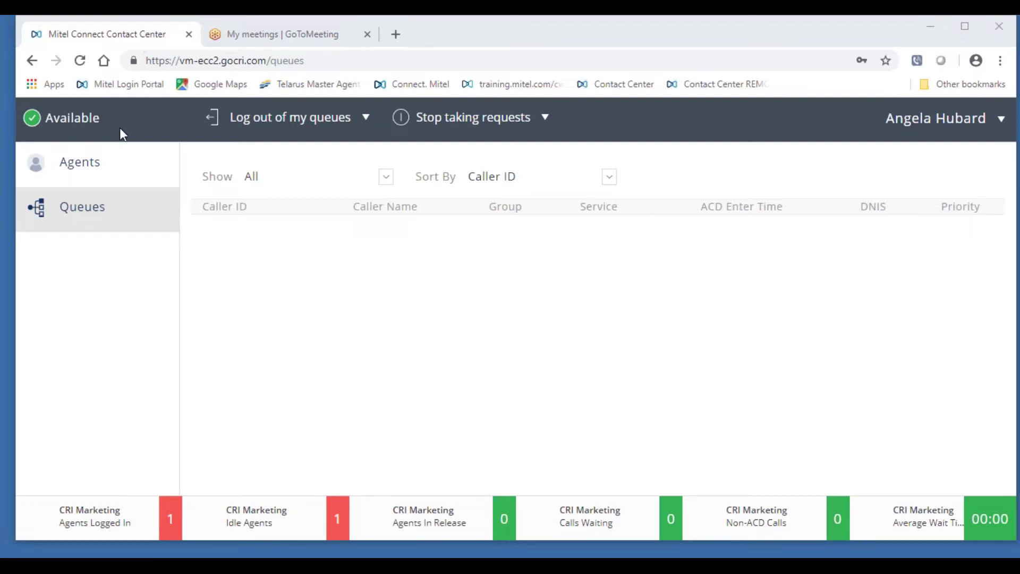
- Scroll through the queue membership list, then log out of all queues to go Not Ready
left_click(365, 118)
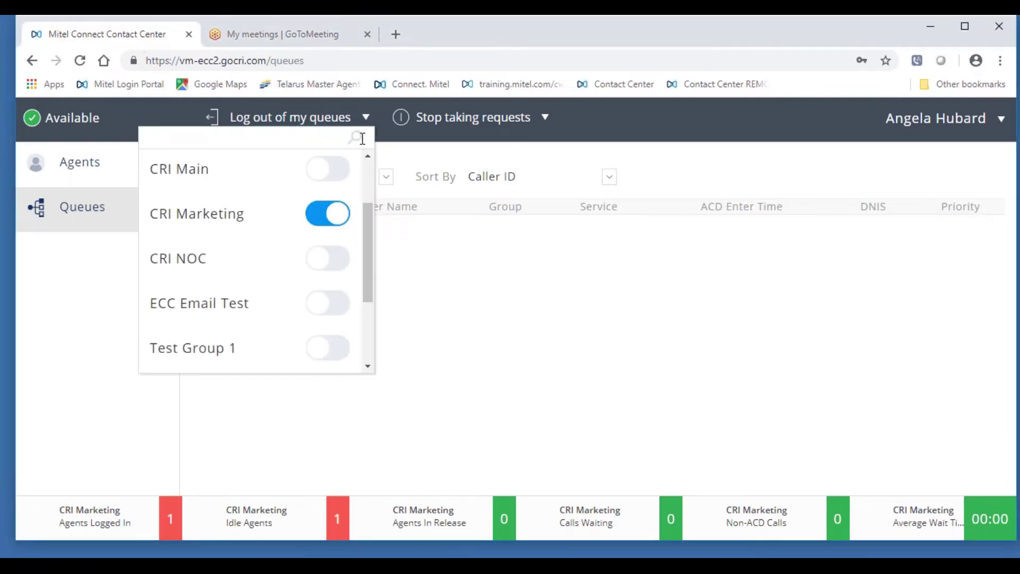
left_click_drag(371, 228, 367, 190)
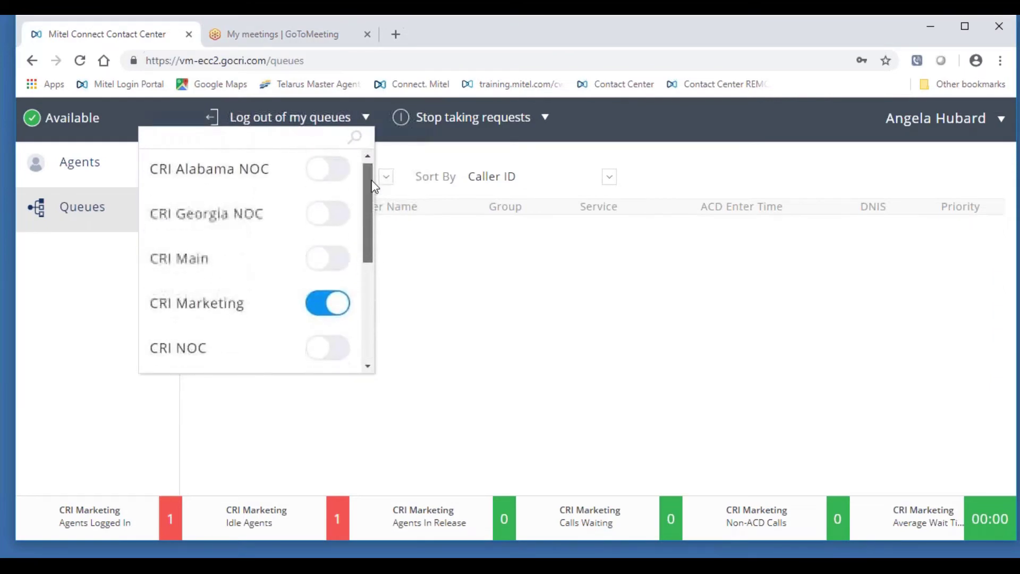
left_click(74, 309)
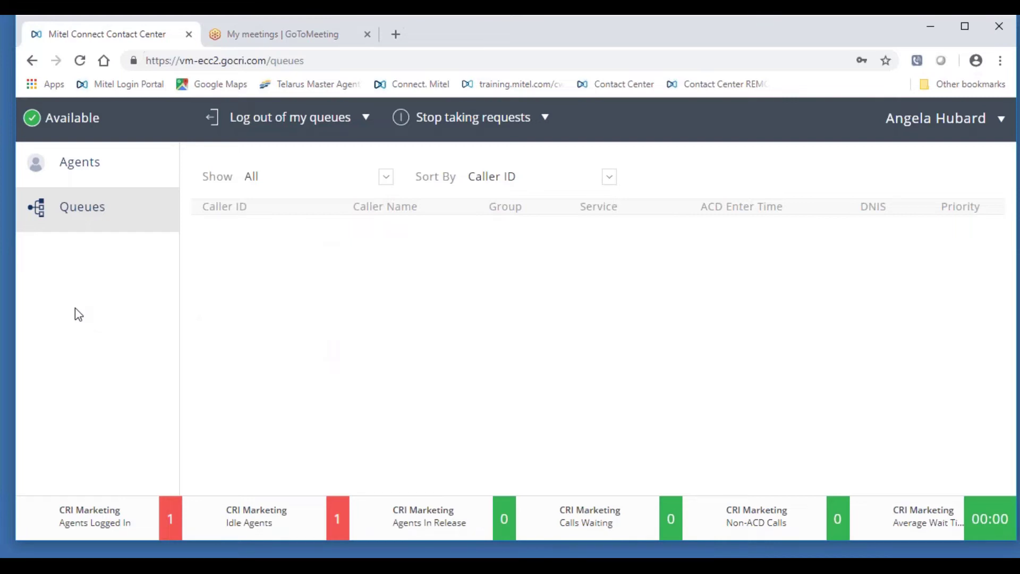
left_click(211, 117)
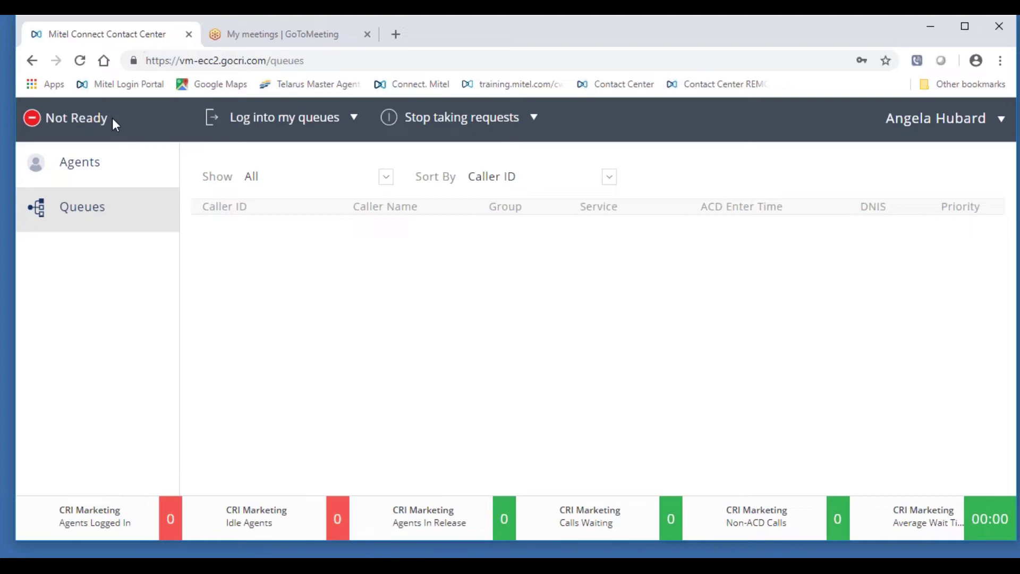
- Log back into the queues, then stop taking requests to enter Release
left_click(215, 121)
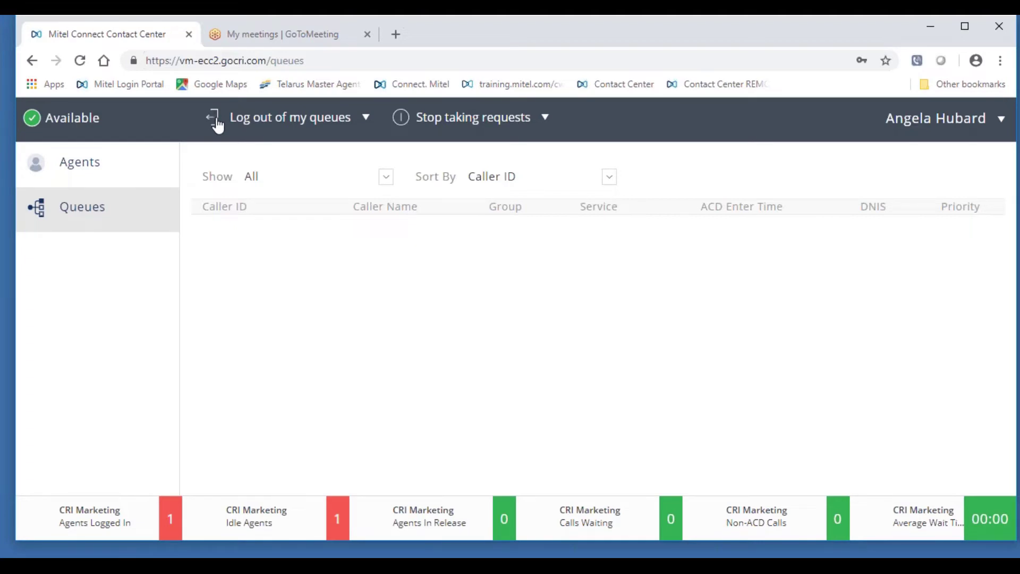
left_click(402, 121)
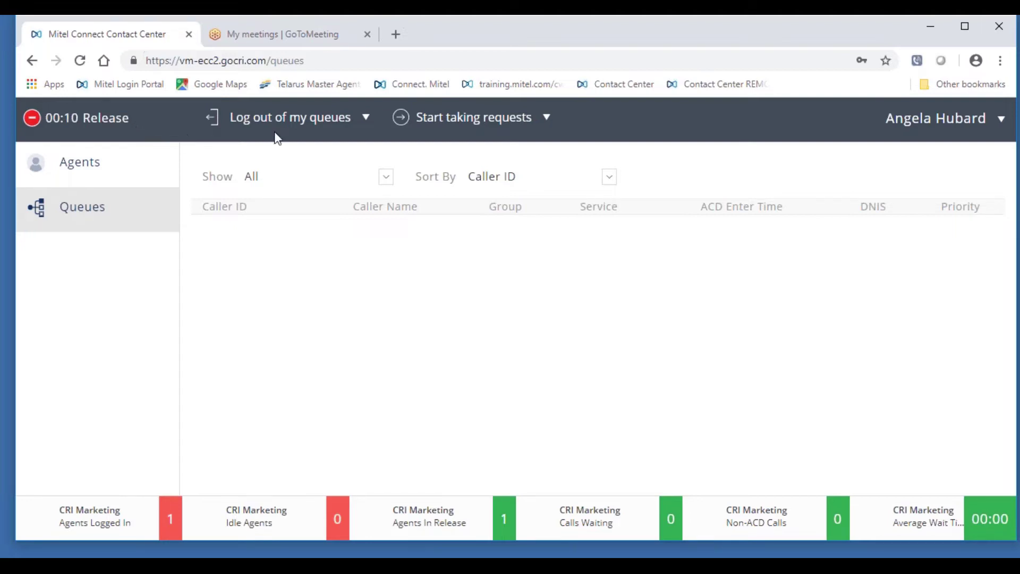
- Choose release reason 5 - Training, then resume taking requests
left_click(547, 125)
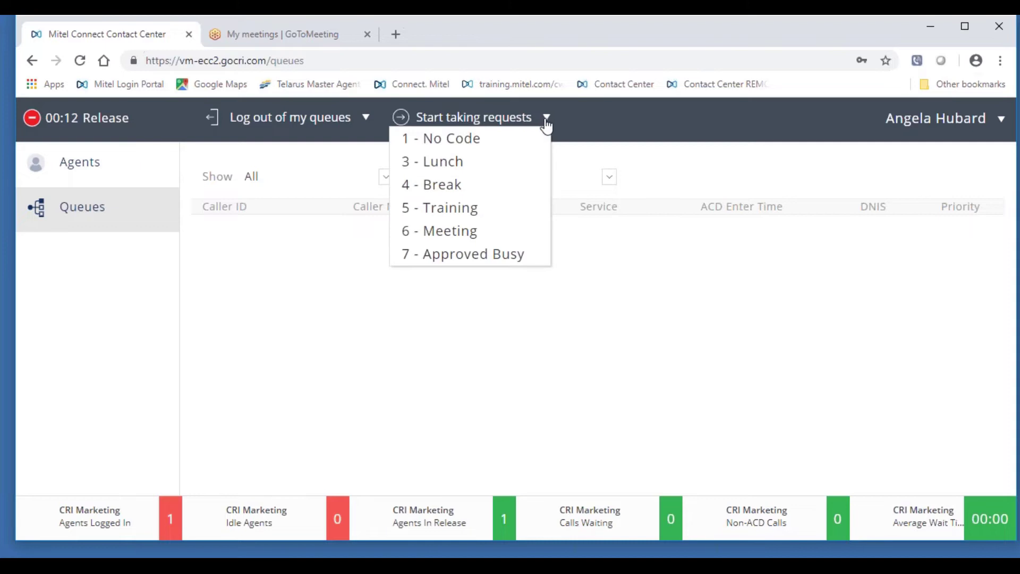
left_click(496, 208)
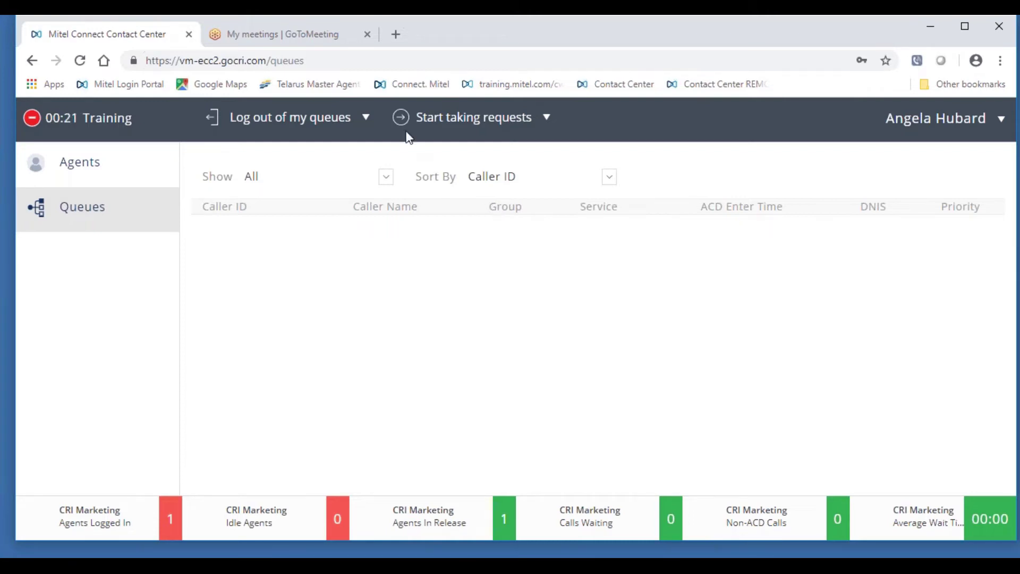
left_click(400, 119)
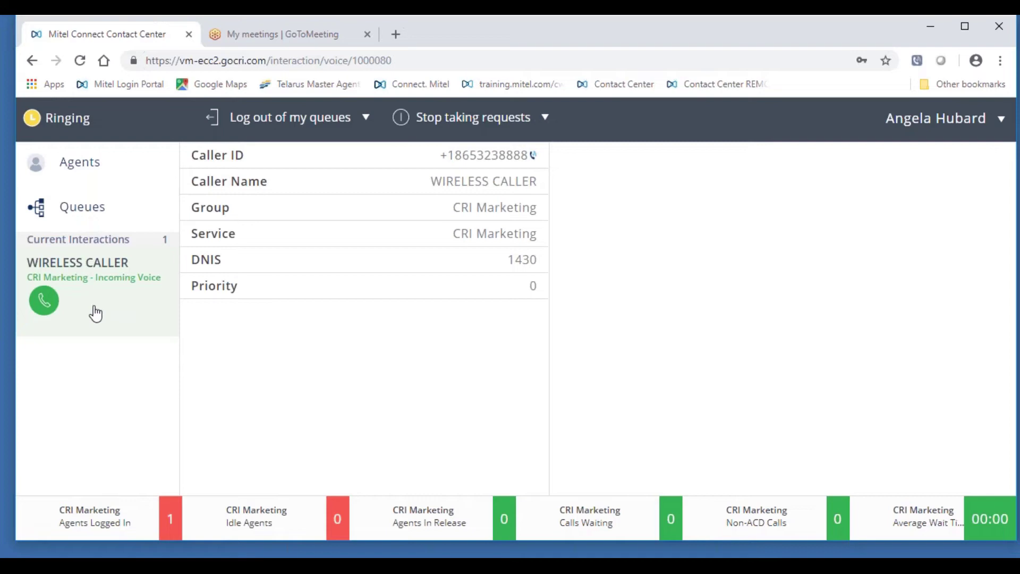
- Answer the ringing WIRELESS CALLER call on the CRI Marketing queue
left_click(44, 301)
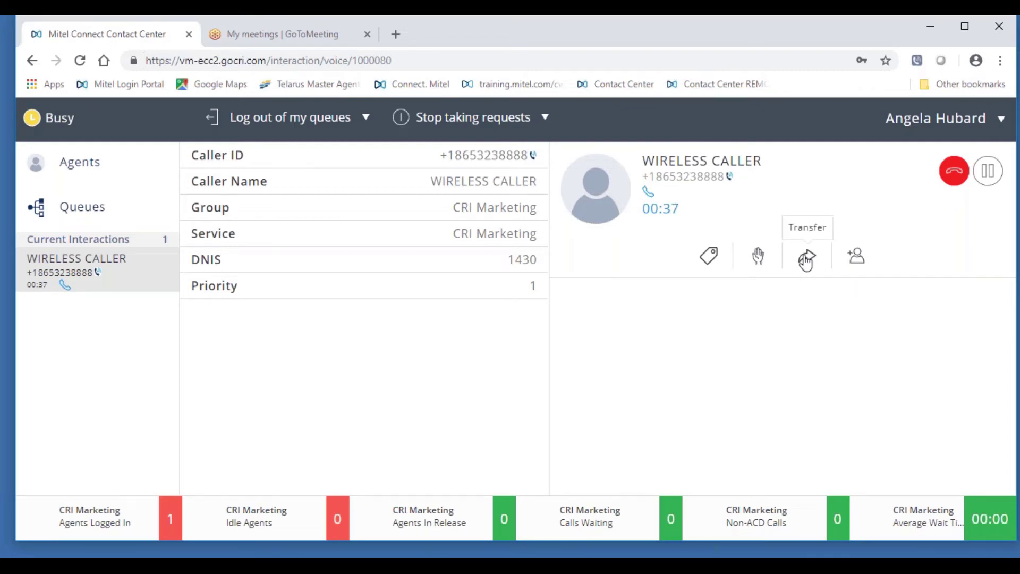
- Transfer the current call to extension 3053 using Consult
left_click(805, 260)
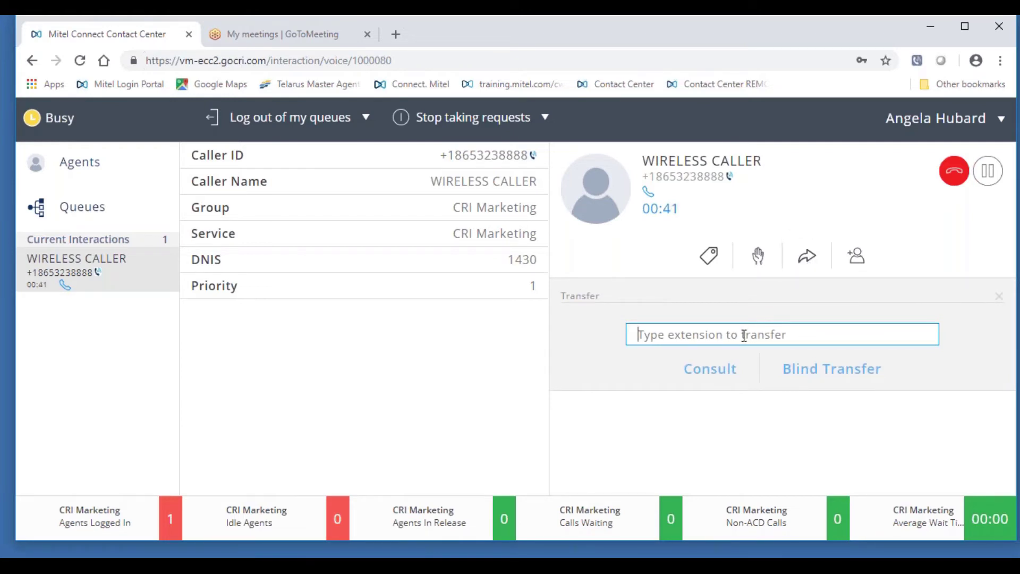
type("3053")
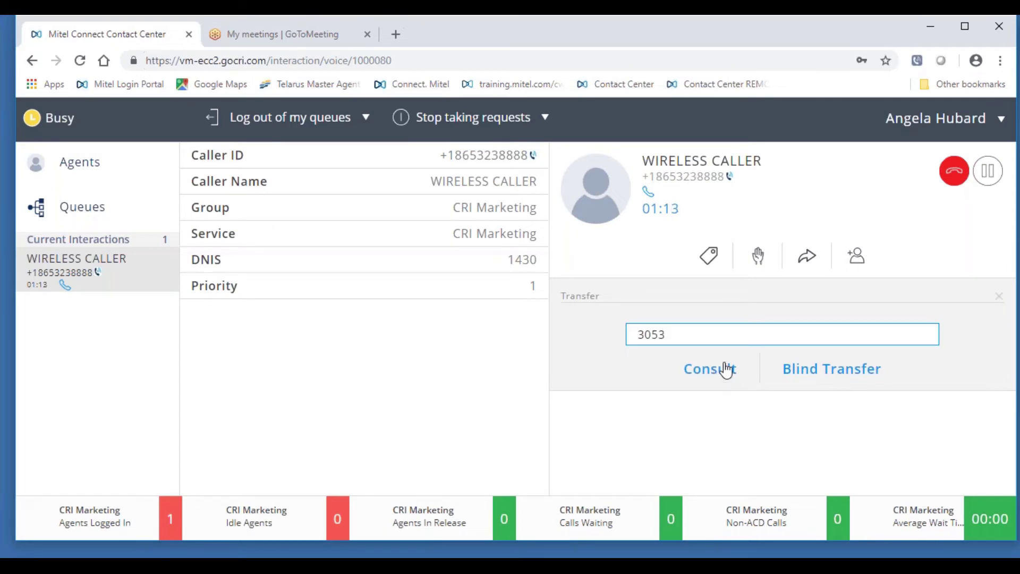
left_click(954, 172)
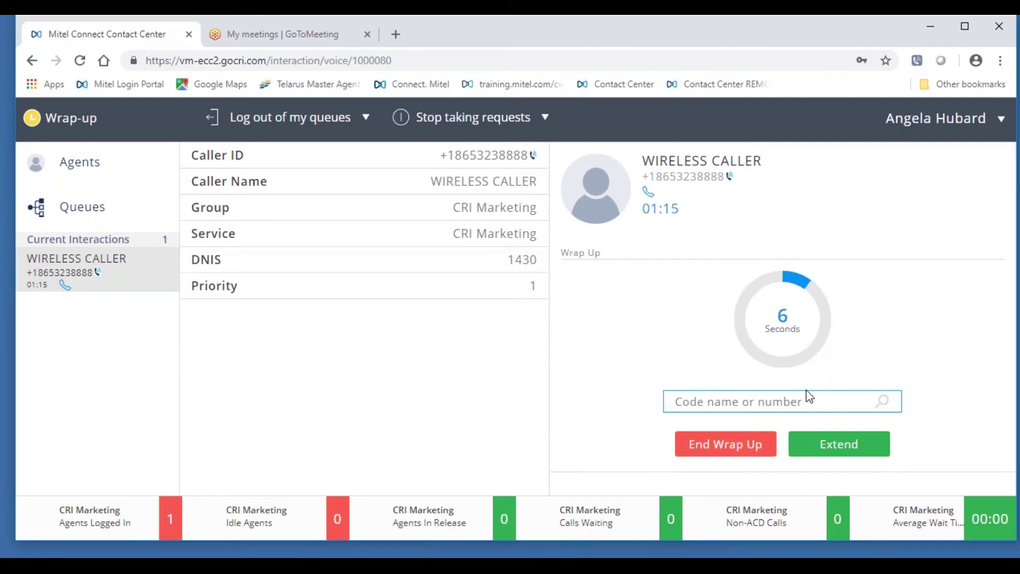
- Extend wrap-up to remove its countdown, then show the Wrapup Codes 01–10 list
left_click(837, 449)
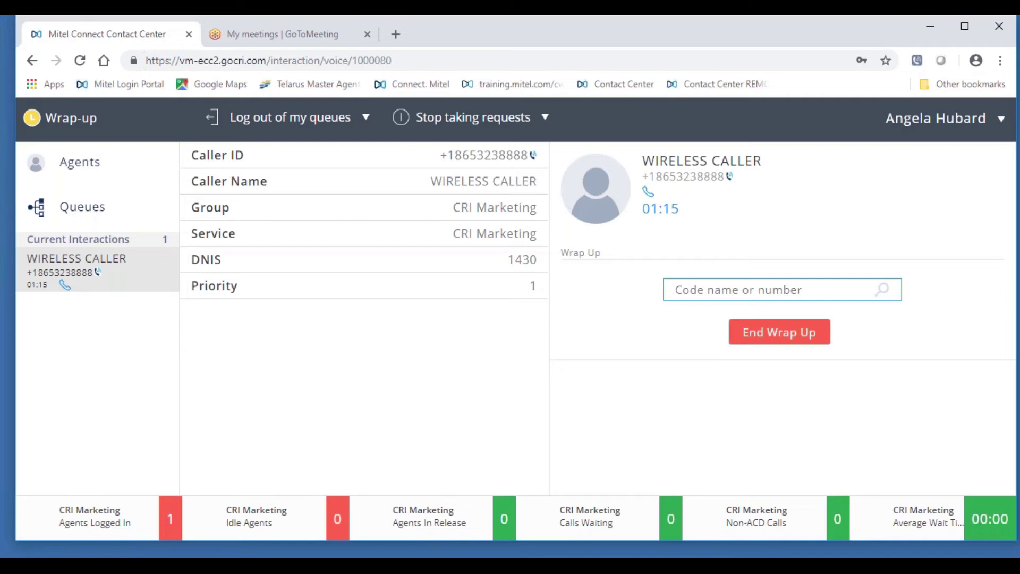
left_click(821, 289)
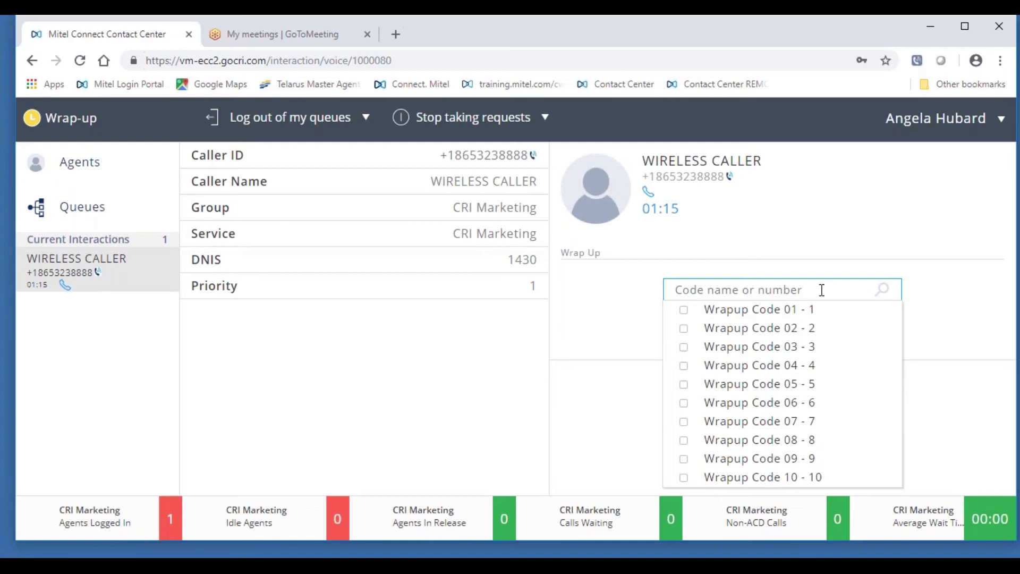
- Apply Wrapup Code 07 - 7, end wrap-up, and answer the next WIRELESS CALLER call
left_click(686, 423)
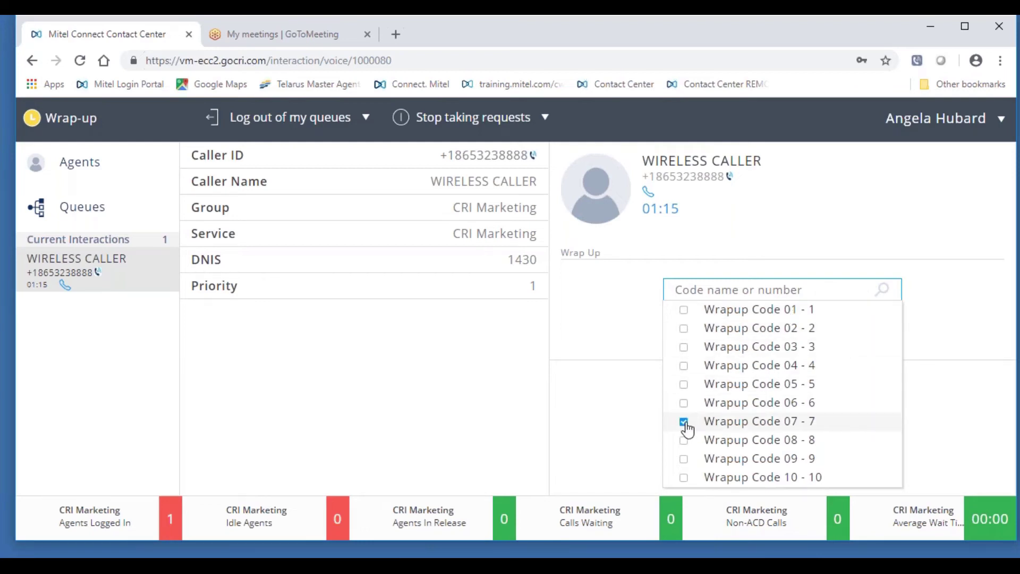
left_click(639, 321)
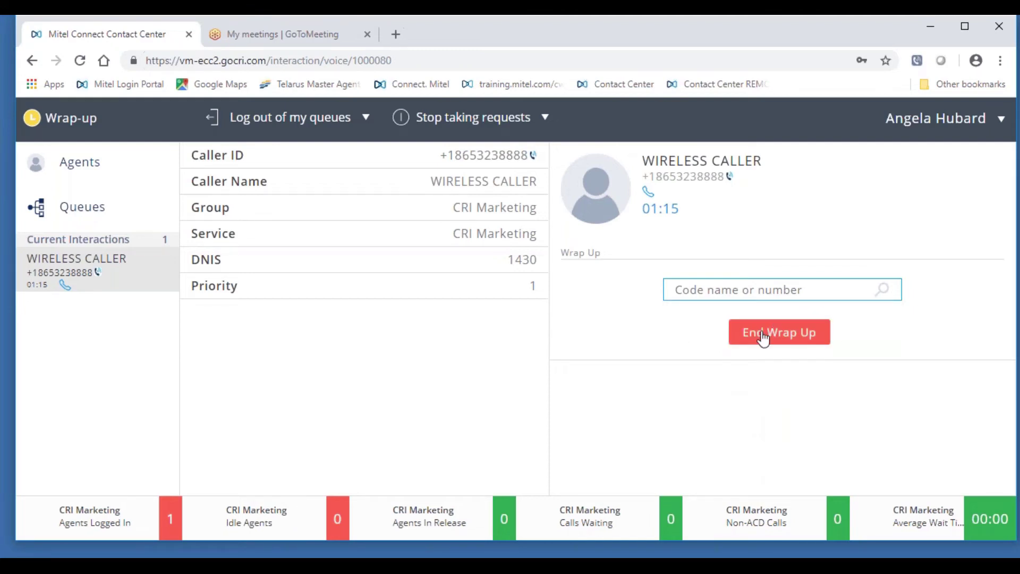
left_click(763, 334)
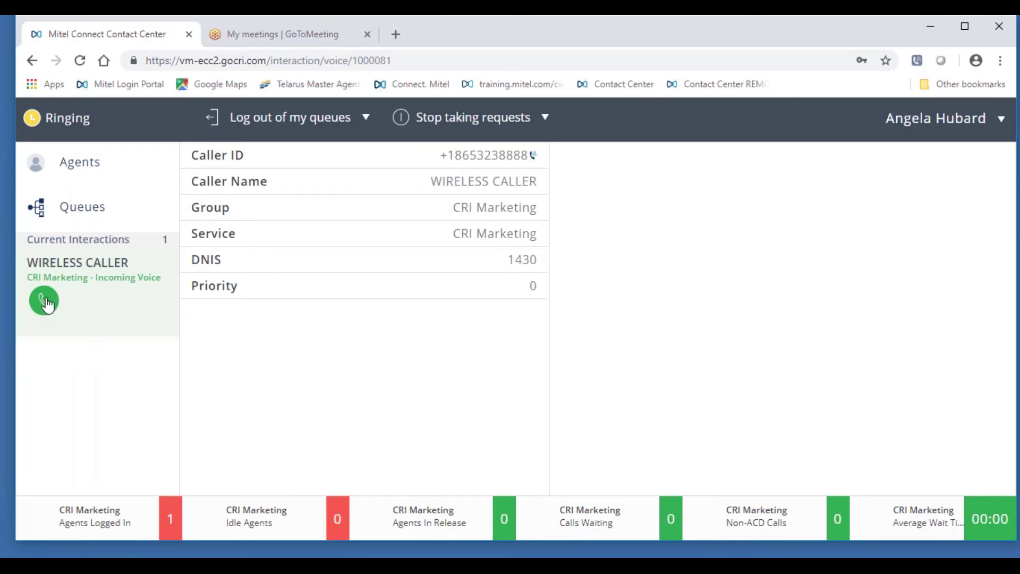
left_click(45, 302)
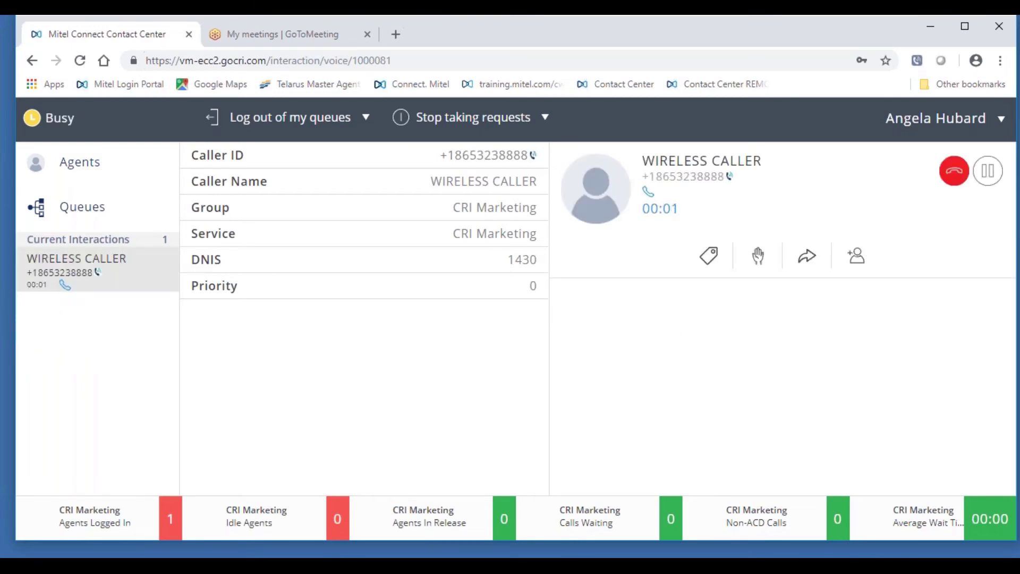
- Tag the active call with Wrapup Code 04 - 4, then hang up
left_click(708, 260)
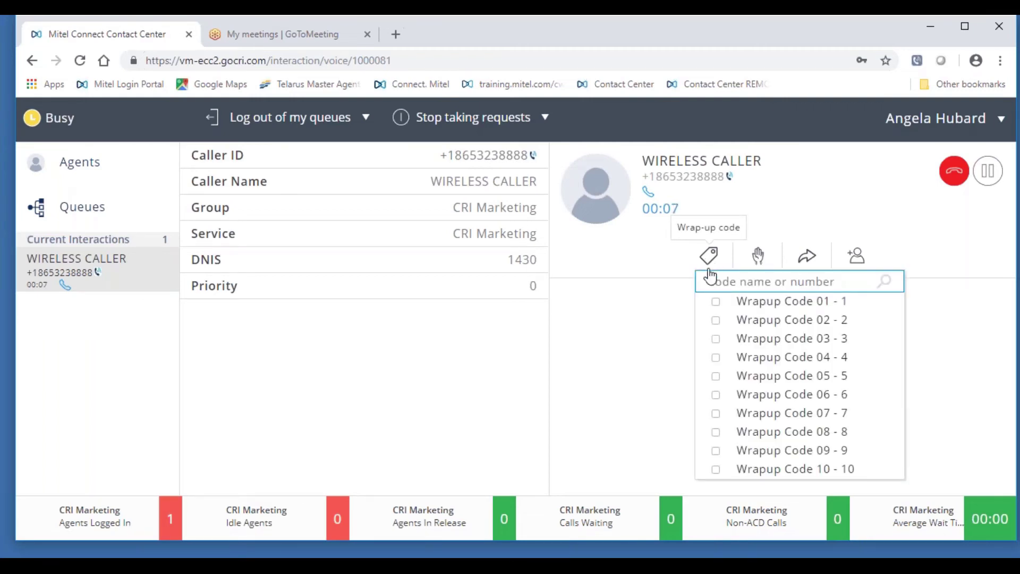
left_click(717, 365)
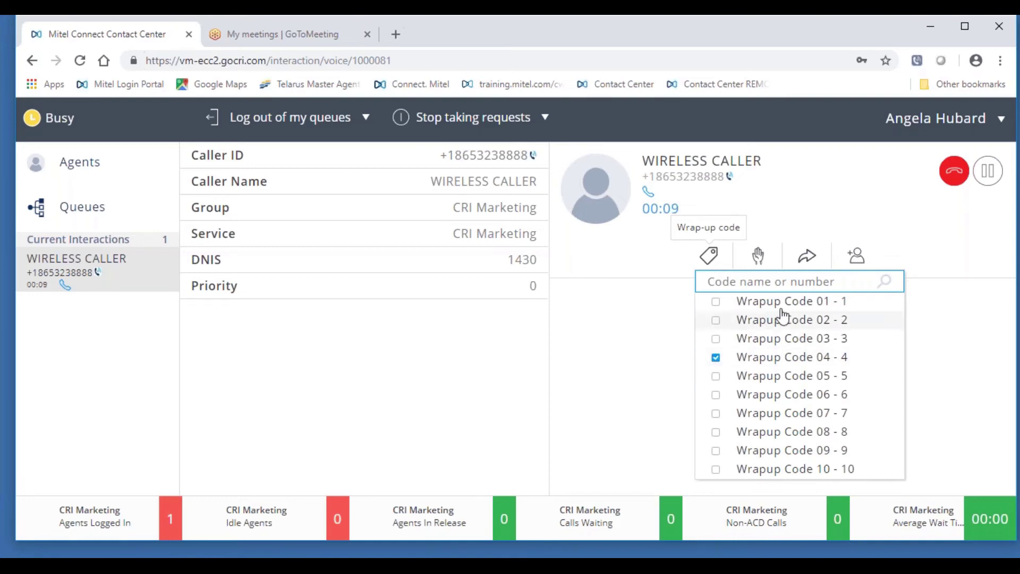
left_click(954, 171)
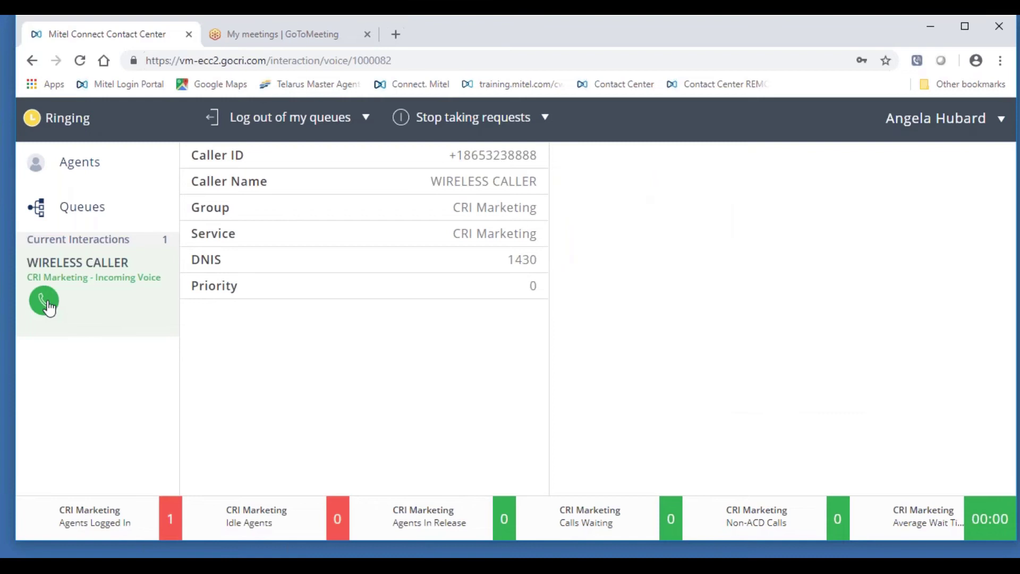
- Answer the WIRELESS CALLER call and request supervisor help on it
left_click(43, 298)
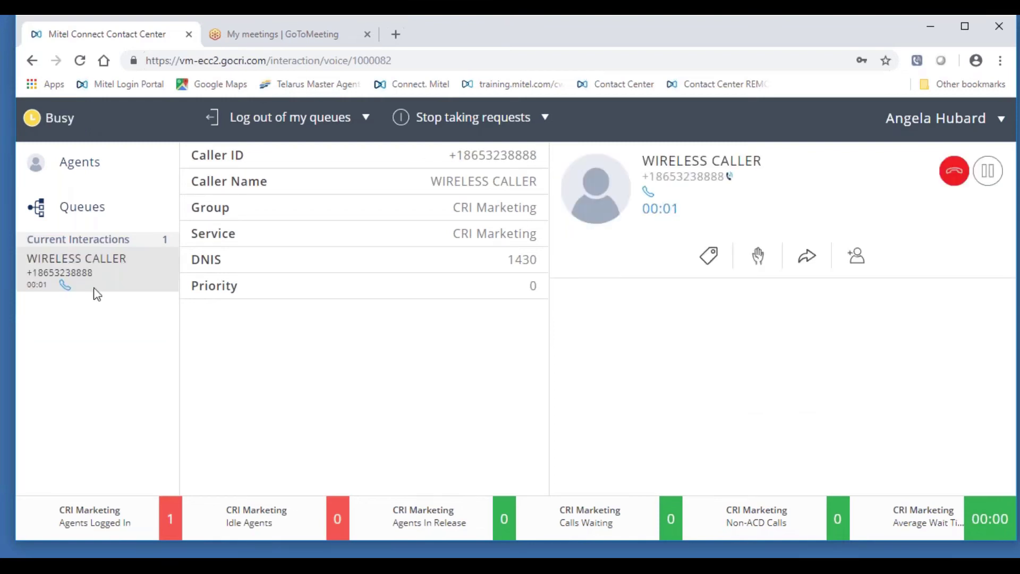
left_click(709, 257)
left_click(710, 257)
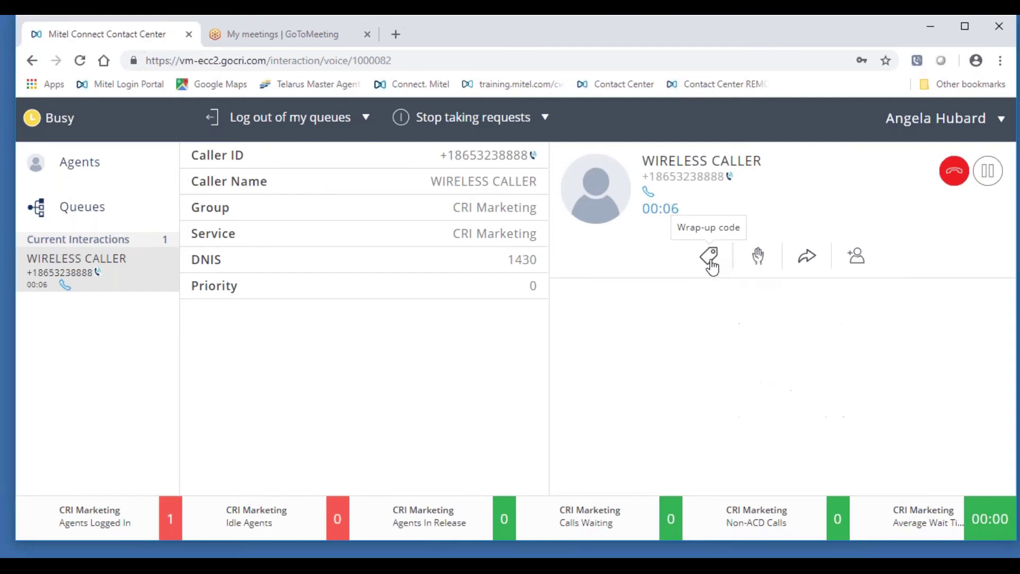
left_click(759, 257)
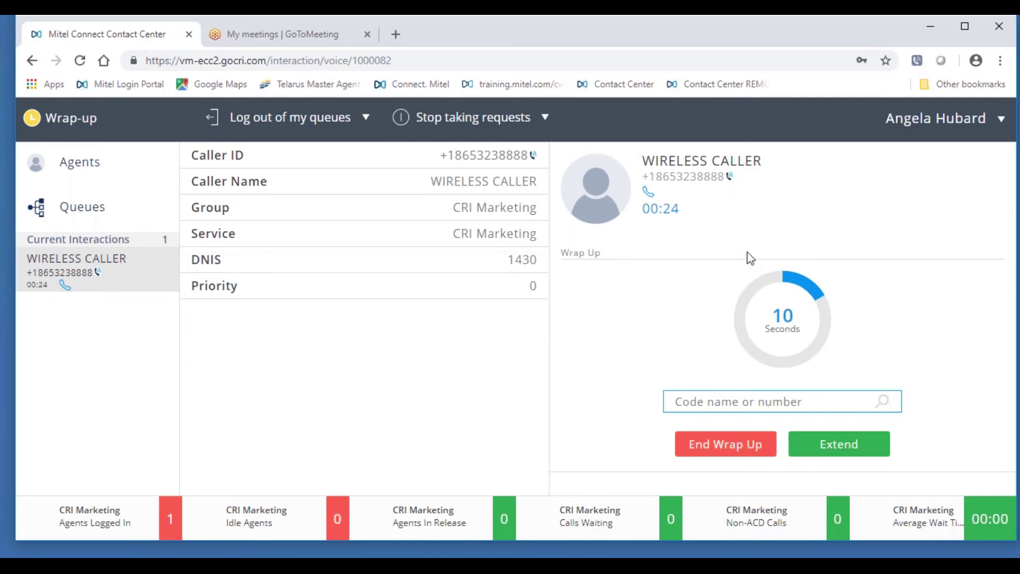
- Stop new requests, halt the wrap-up countdown, end wrap-up, and return the agent to Release
left_click(404, 121)
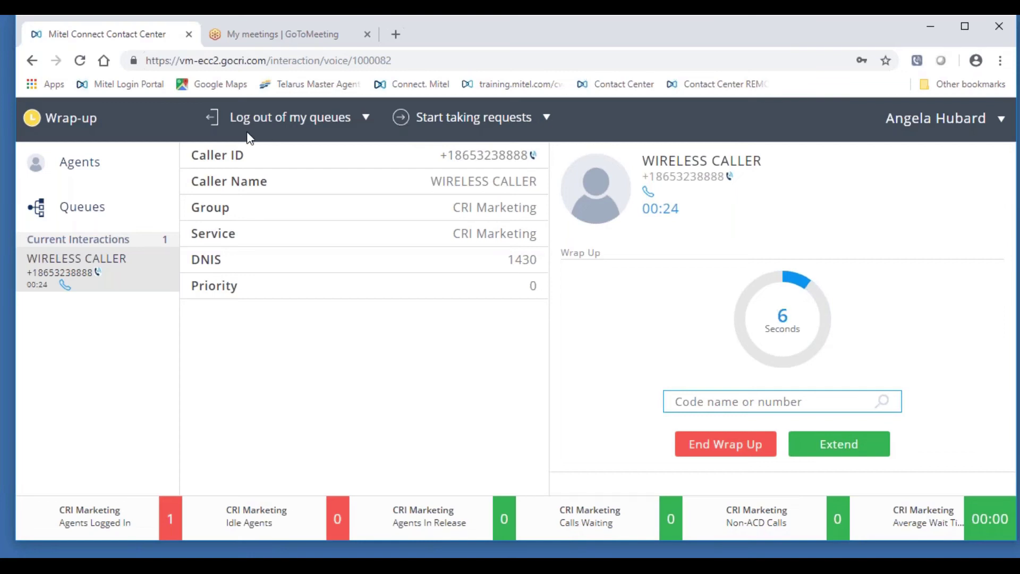
left_click(844, 445)
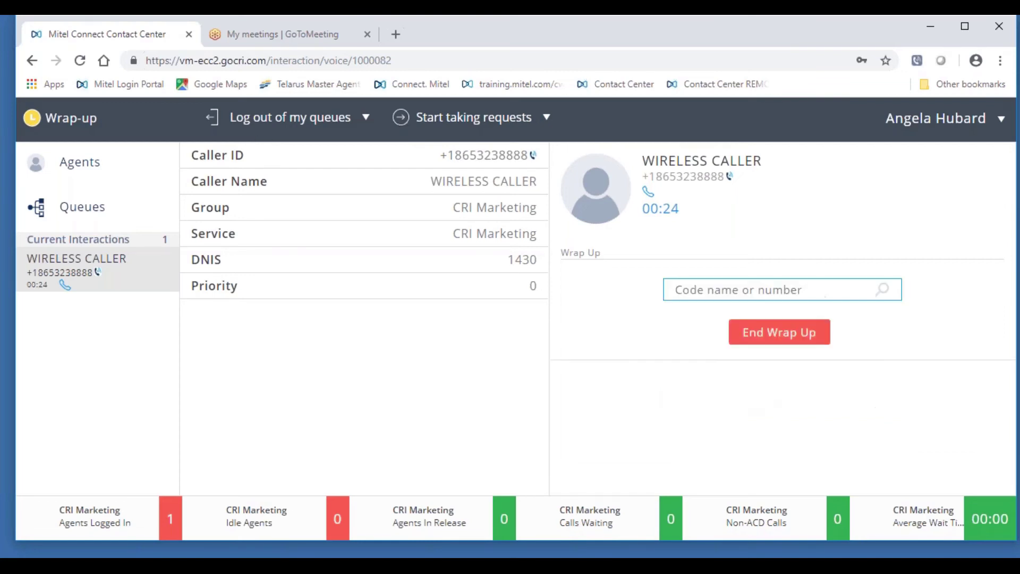
left_click(796, 333)
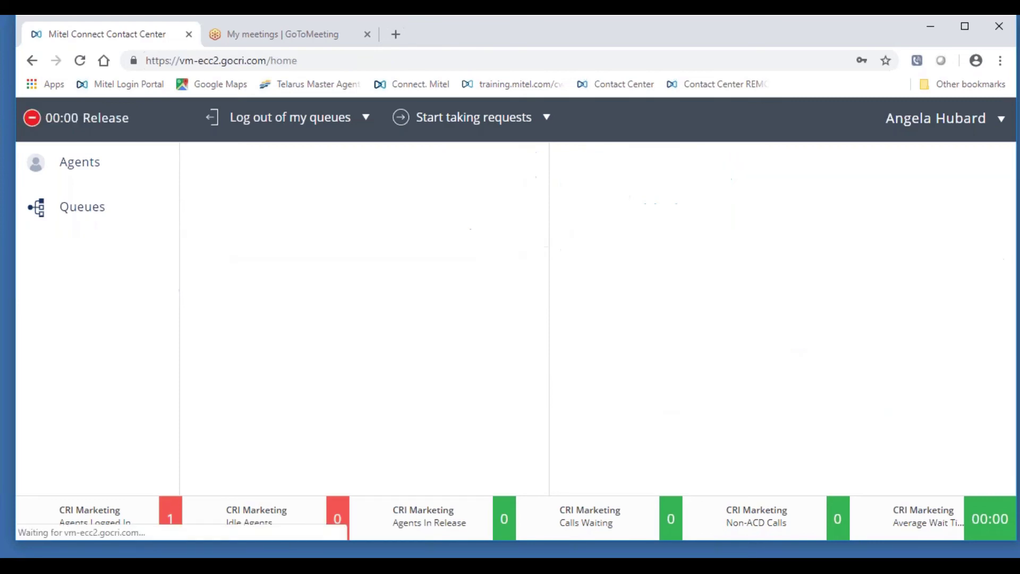
left_click(404, 125)
left_click(401, 117)
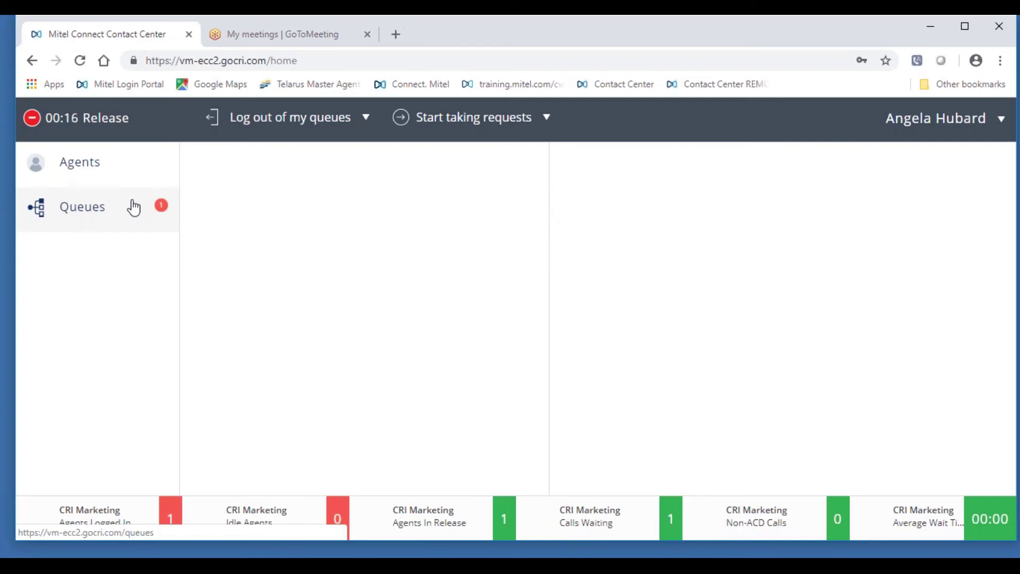
- Show the Queues view and check its queue group filter, keeping waiting calls sorted by Caller ID
left_click(77, 209)
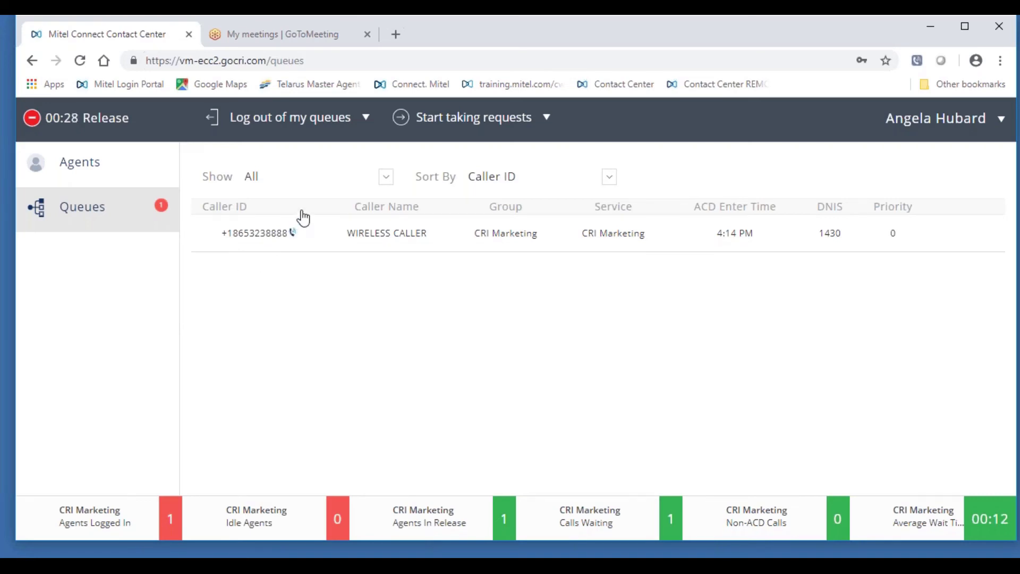
left_click(386, 177)
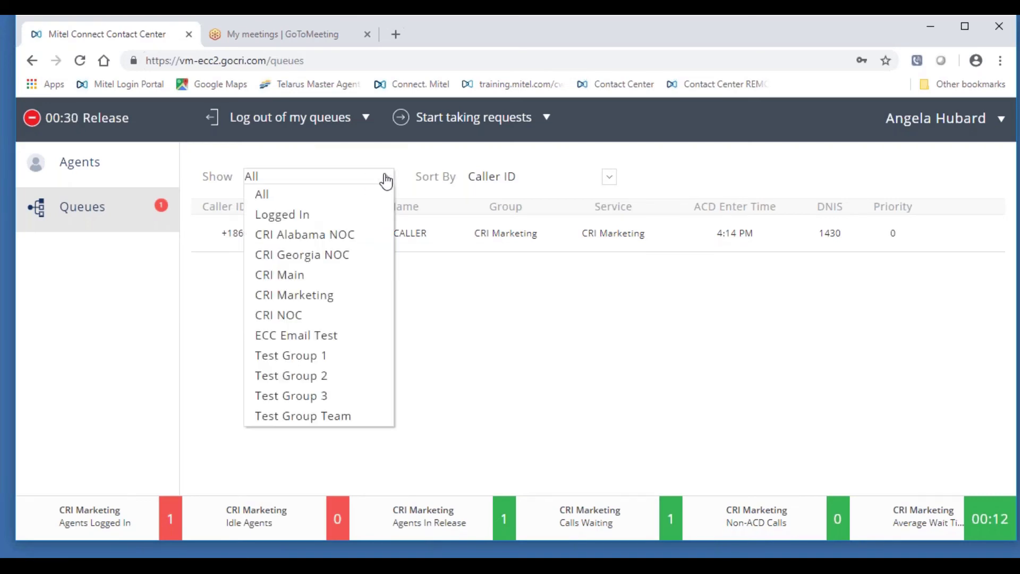
left_click(386, 180)
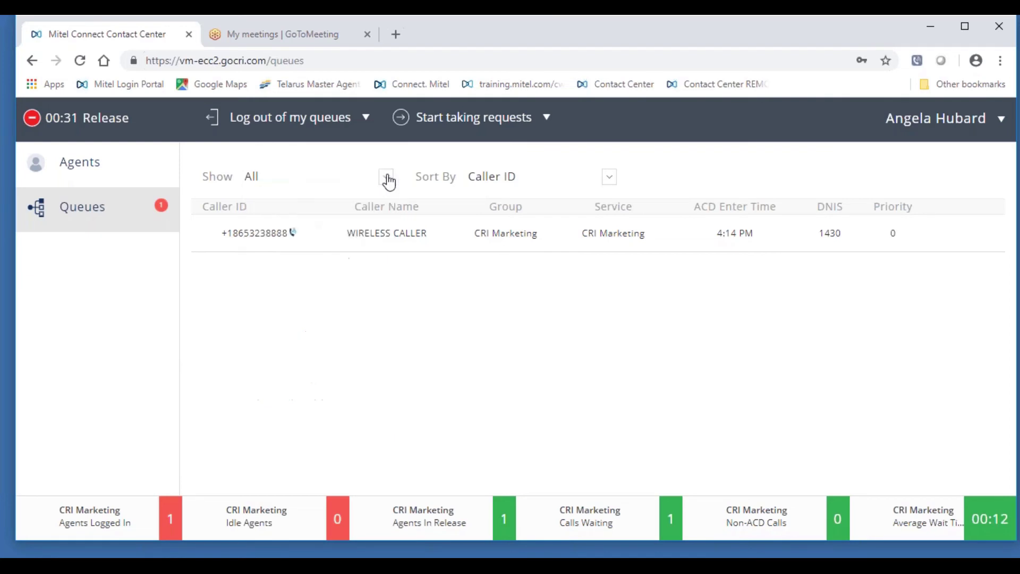
left_click(613, 185)
left_click(613, 185)
- Pick up the waiting CRI Marketing call from the queue
mouse_move(400, 246)
mouse_move(729, 244)
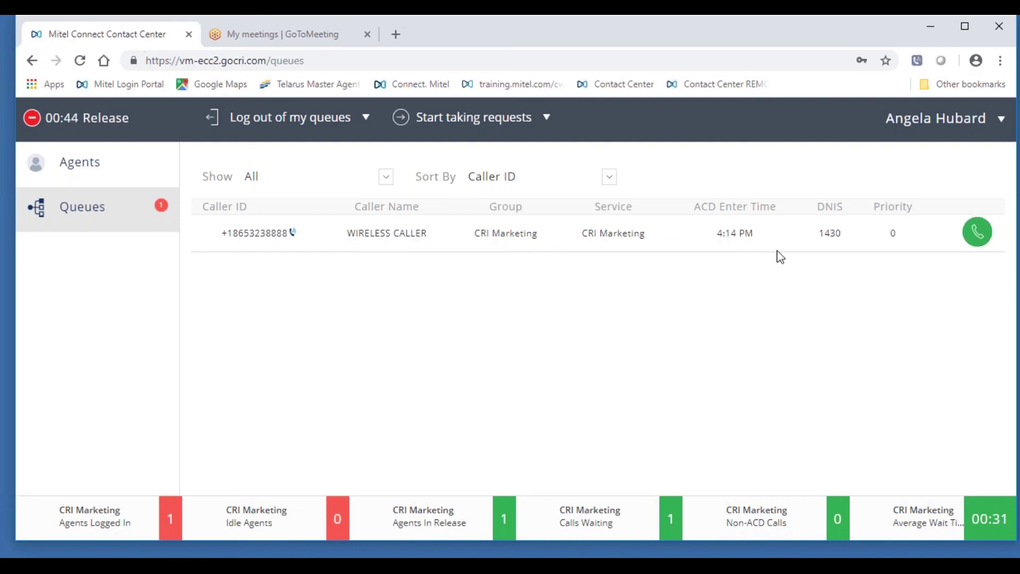
left_click(974, 234)
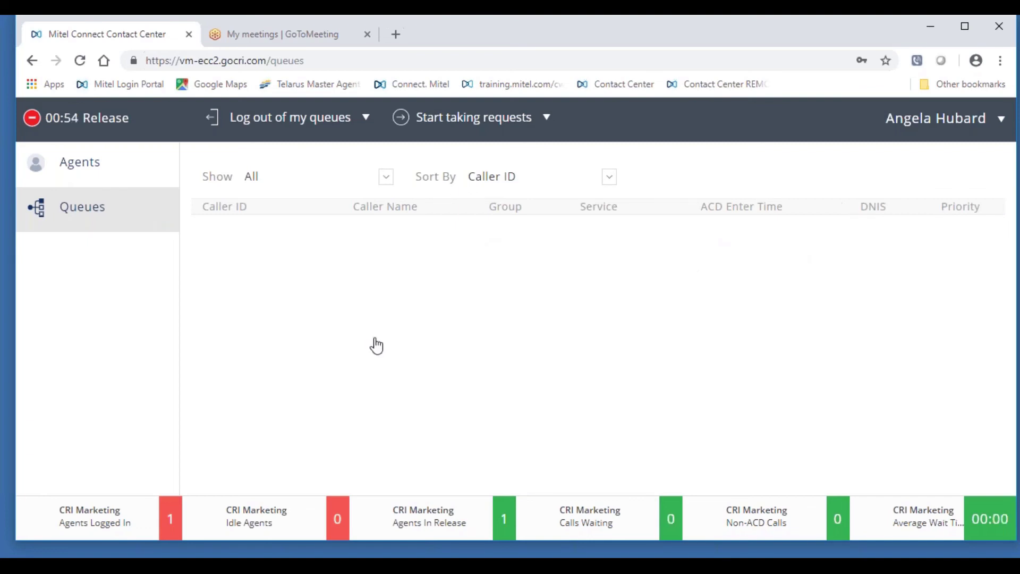
- Show the Agents view, search for 'tar' by name, then clear the search box
left_click(84, 172)
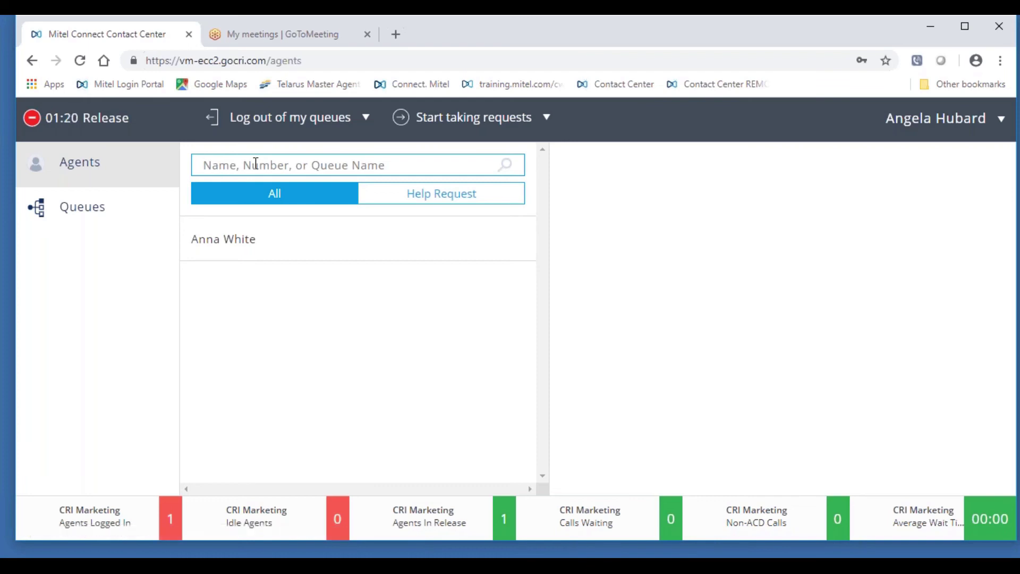
type("tar")
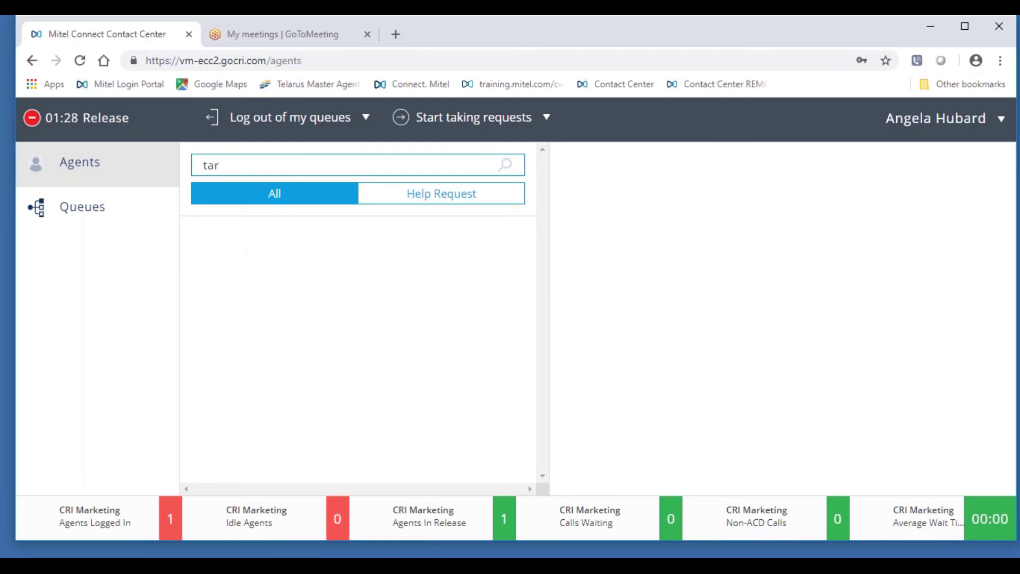
key("BackSpace")
key("BackSpace")
key("BackSpace")
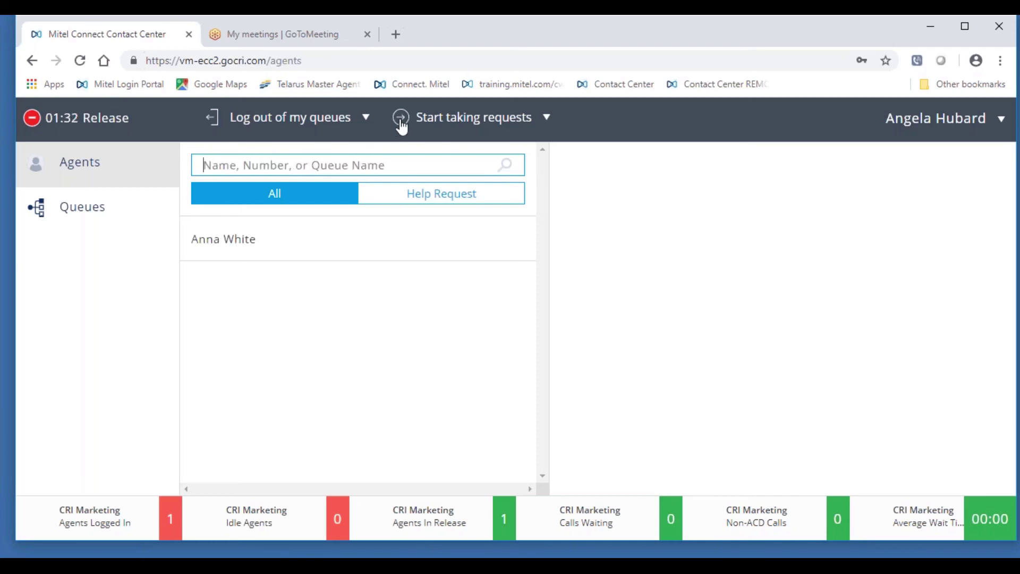
- Log out of the CRI Marketing queue, then show the listed agent's queues
left_click(365, 120)
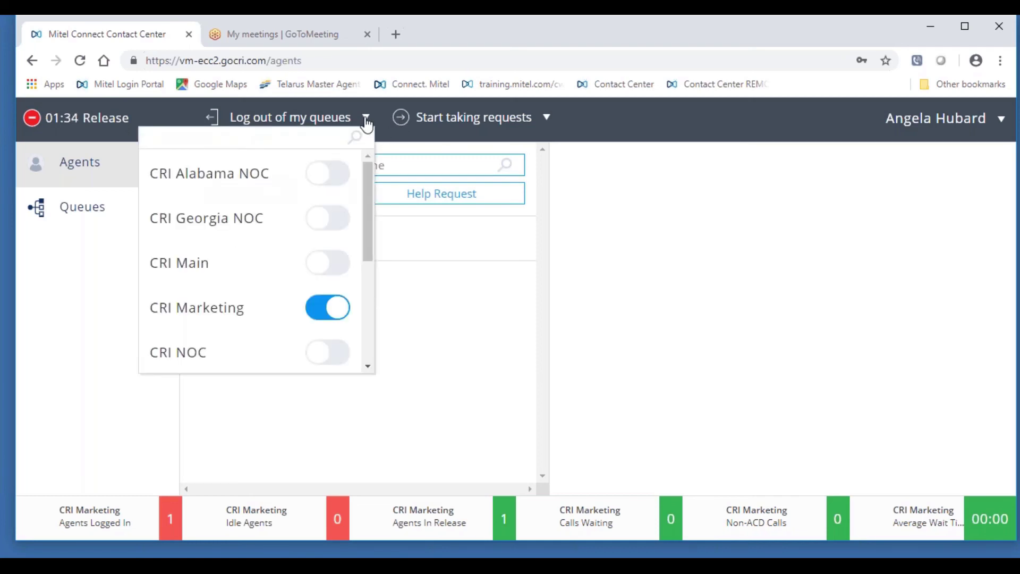
left_click(328, 306)
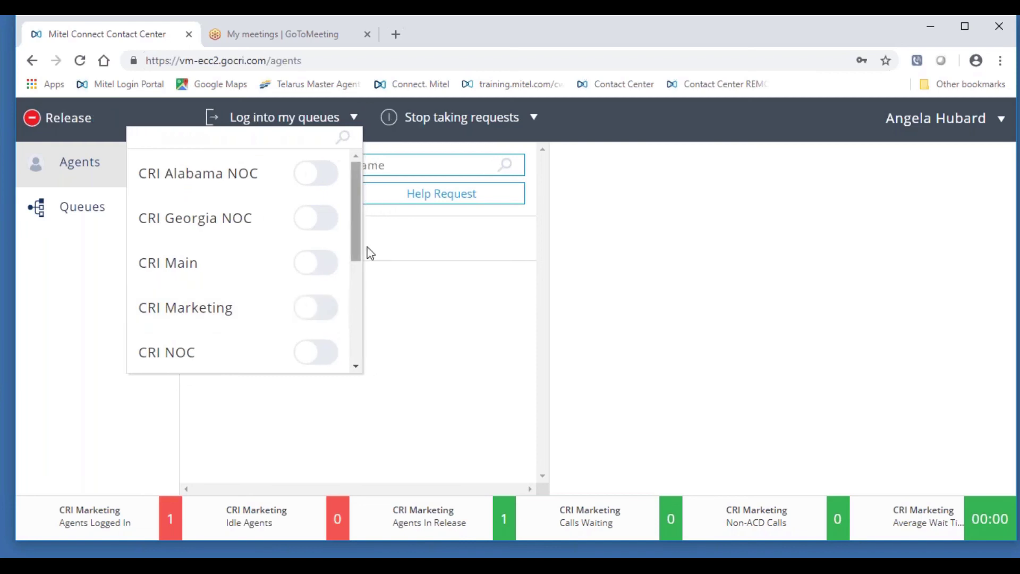
left_click(390, 165)
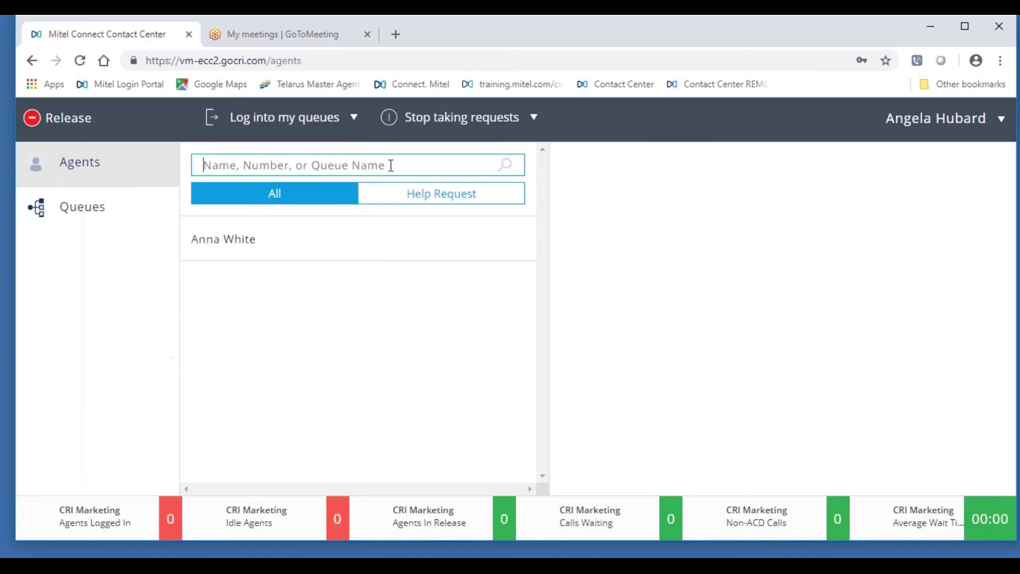
left_click(318, 242)
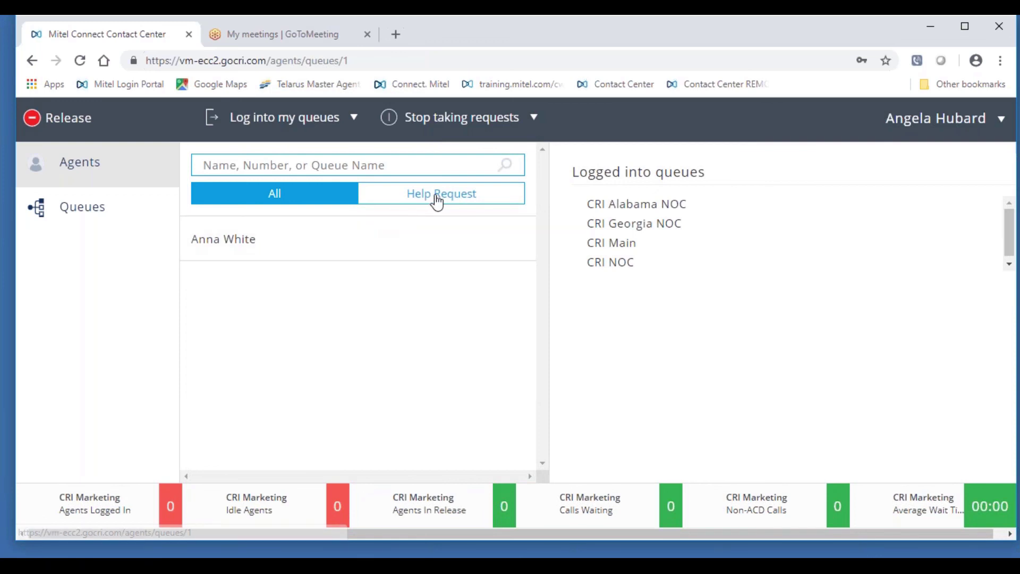
- Switch on the Help Request filter so the agent list shows only agents requesting help
left_click(436, 201)
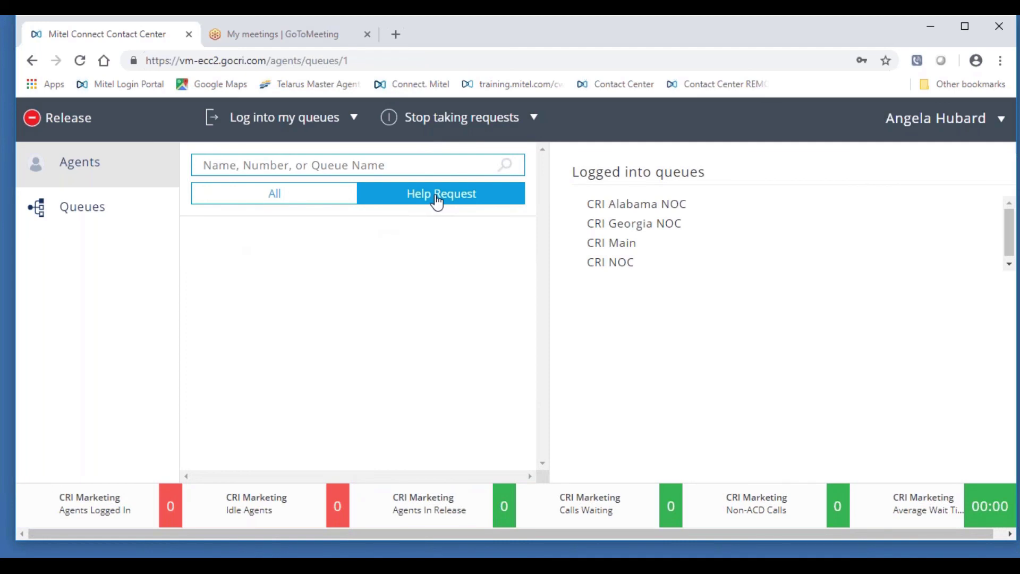